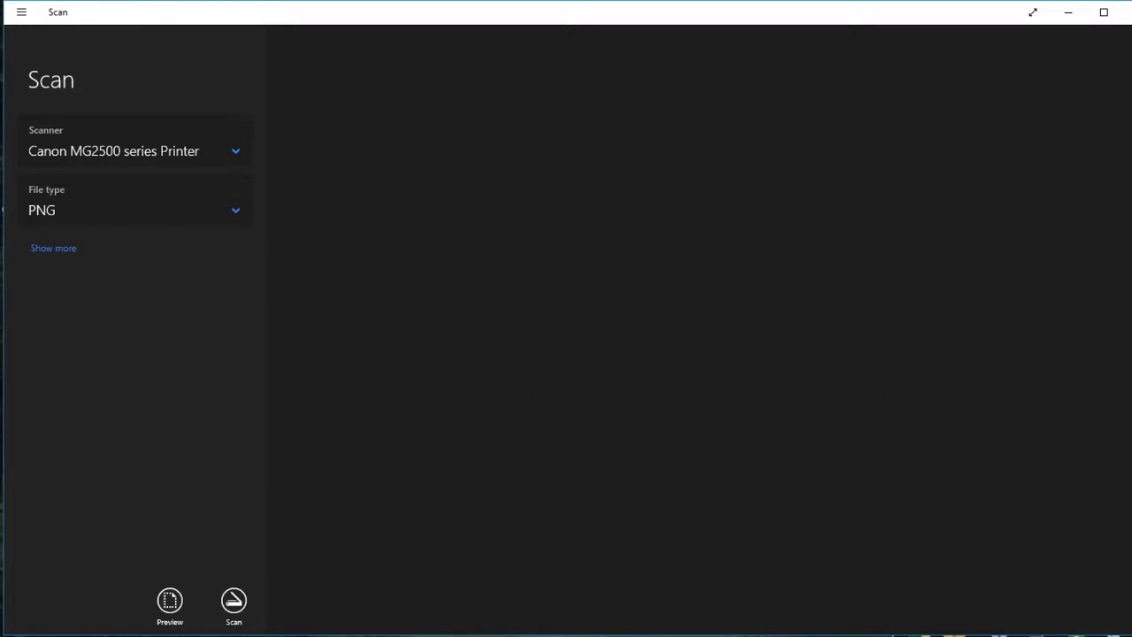
Search Windows for 'microsoft scanner', then back out of Printers & scanners settings and the search panel.
{"action": "key", "text": "super+s"}
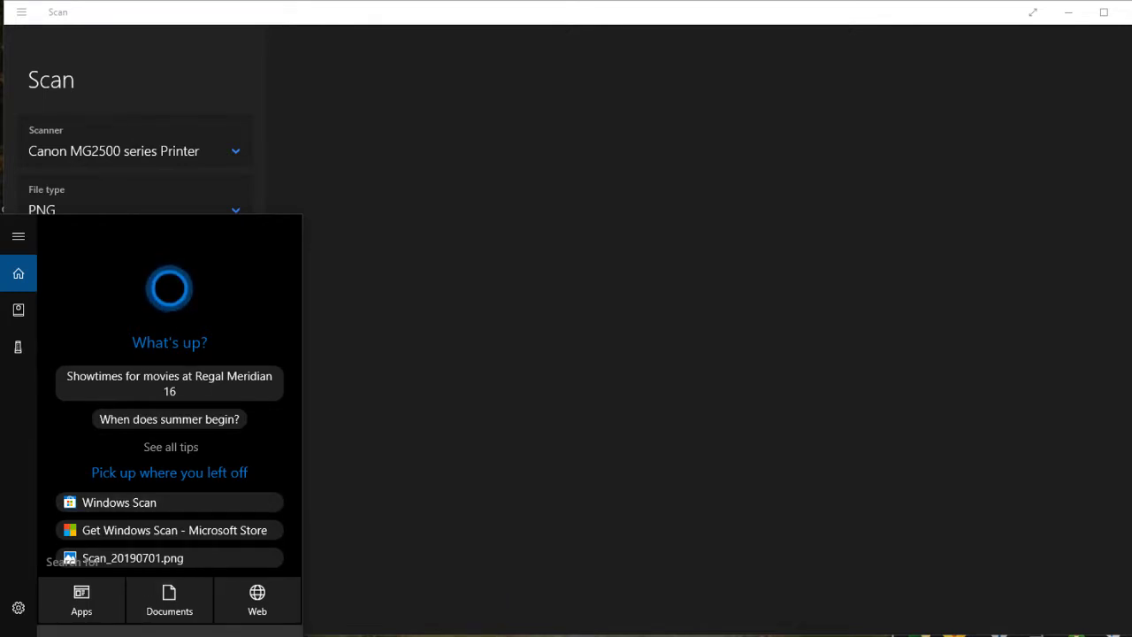
{"action": "type", "text": "mi"}
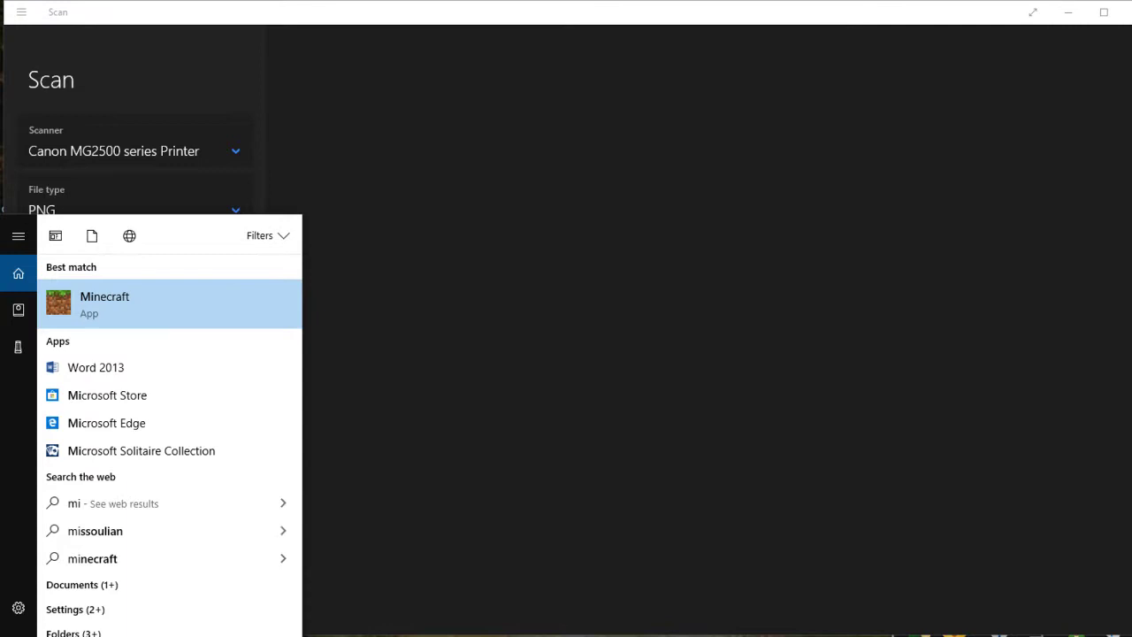
{"action": "type", "text": "cro"}
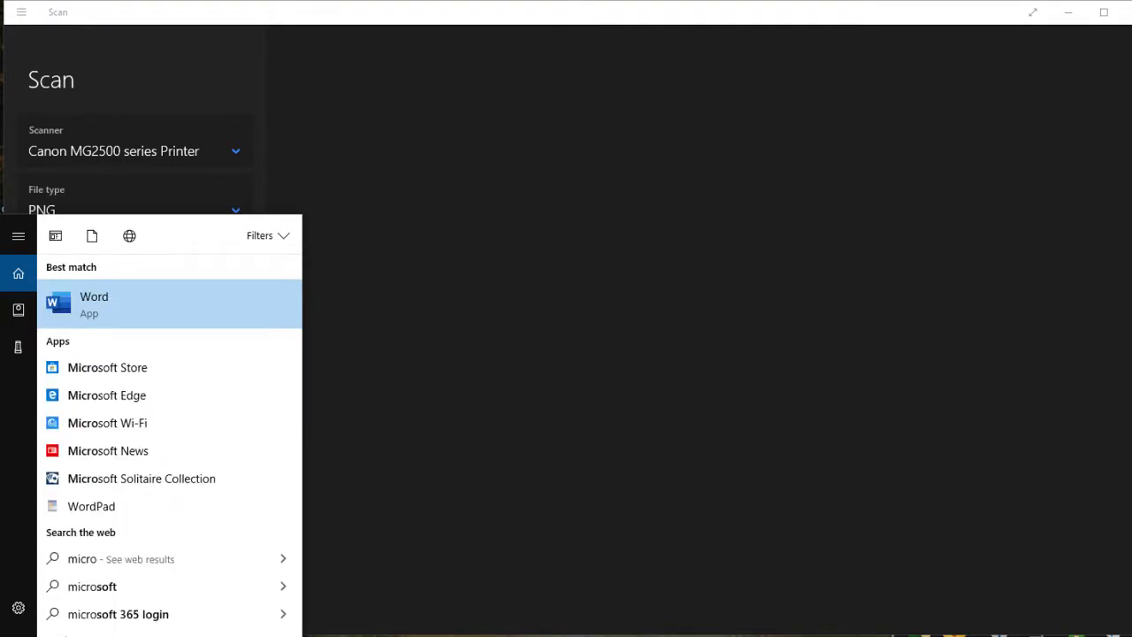
{"action": "type", "text": "soft"}
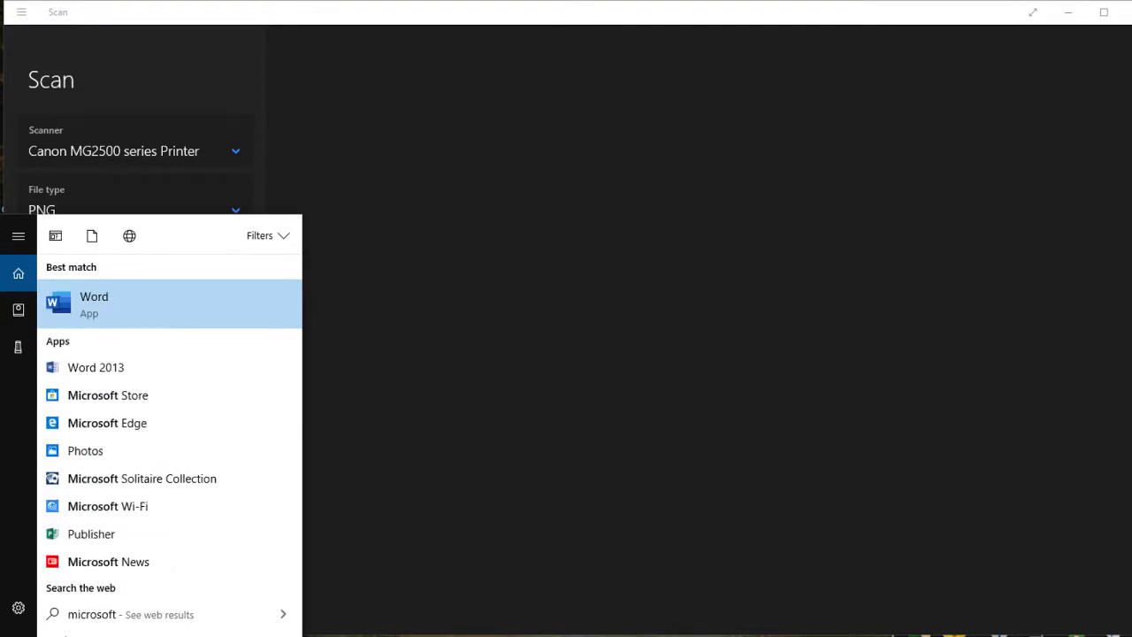
{"action": "type", "text": " sca"}
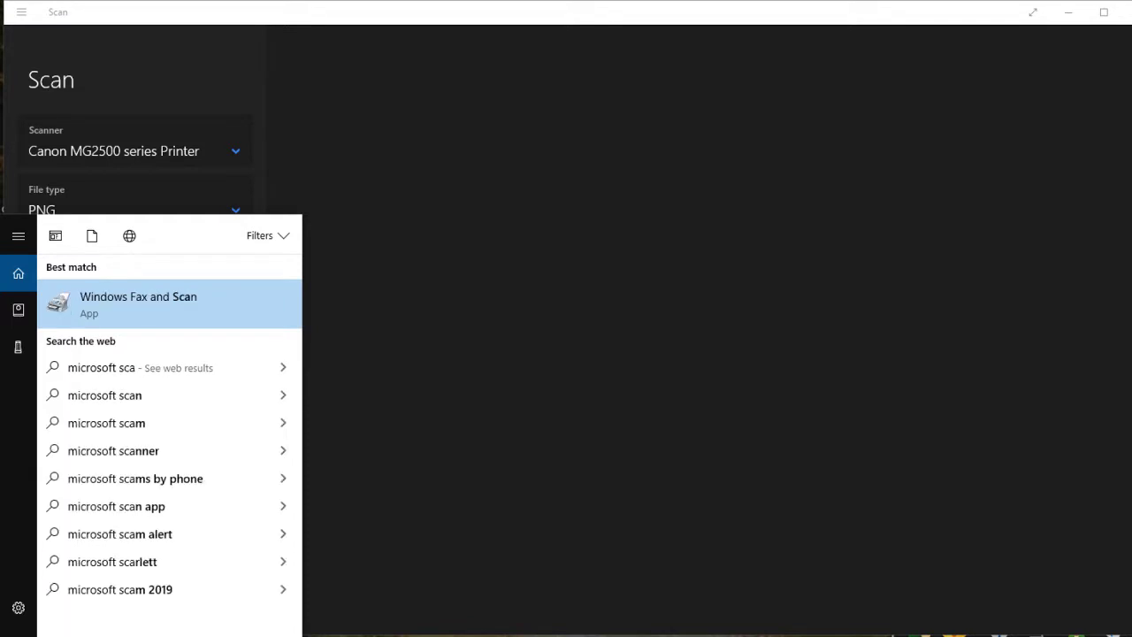
{"action": "type", "text": "nner"}
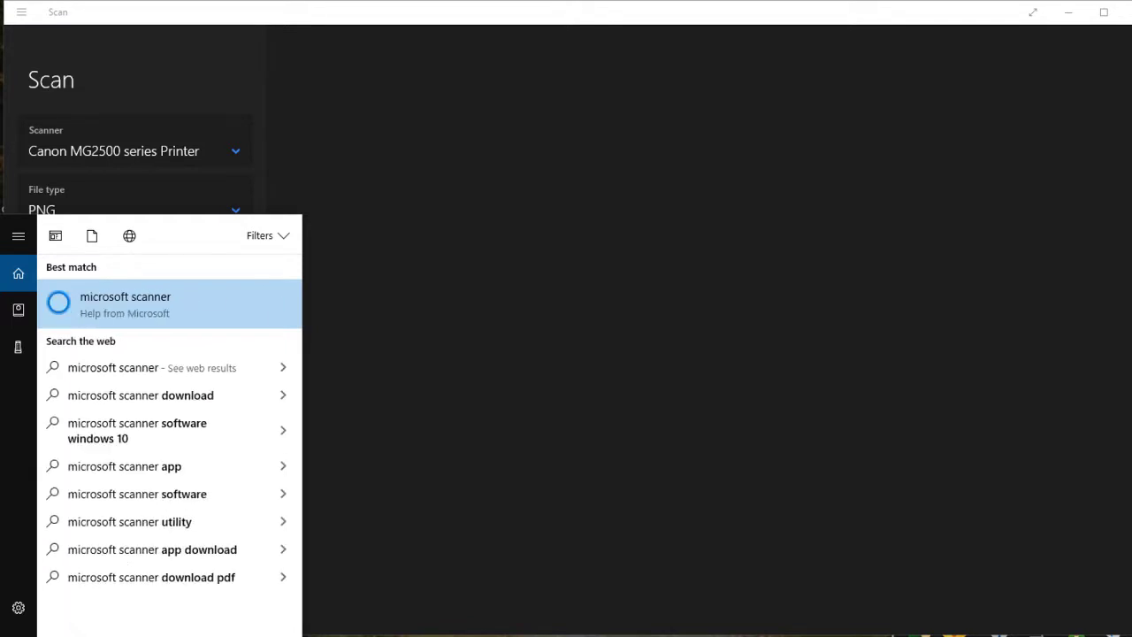
{"action": "left_click", "coordinate": [130, 307]}
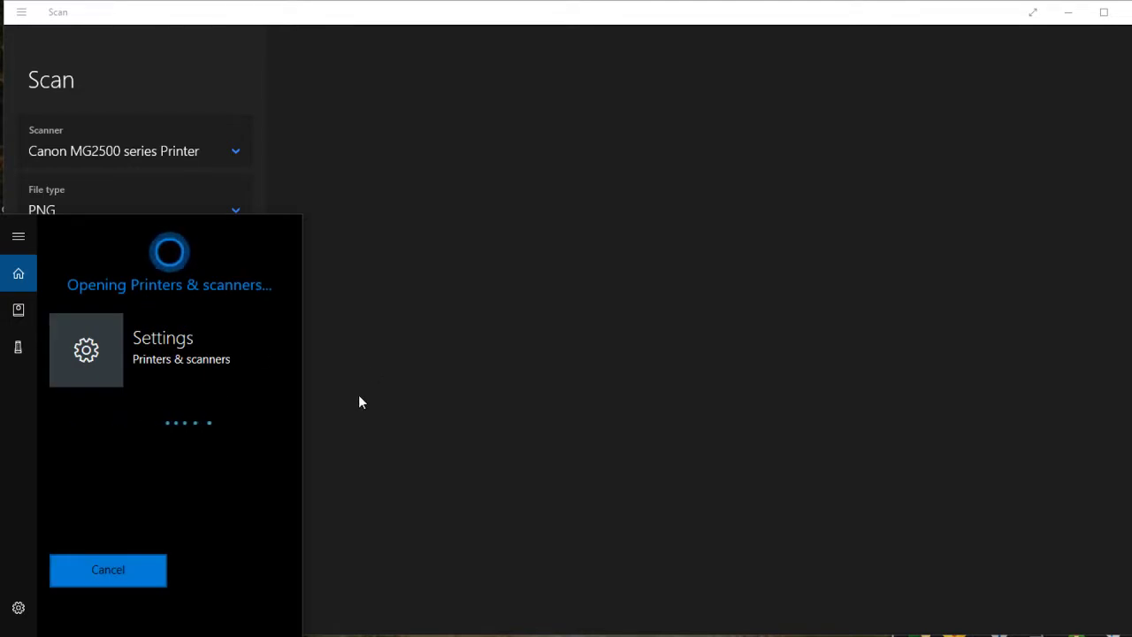
{"action": "left_click", "coordinate": [114, 573]}
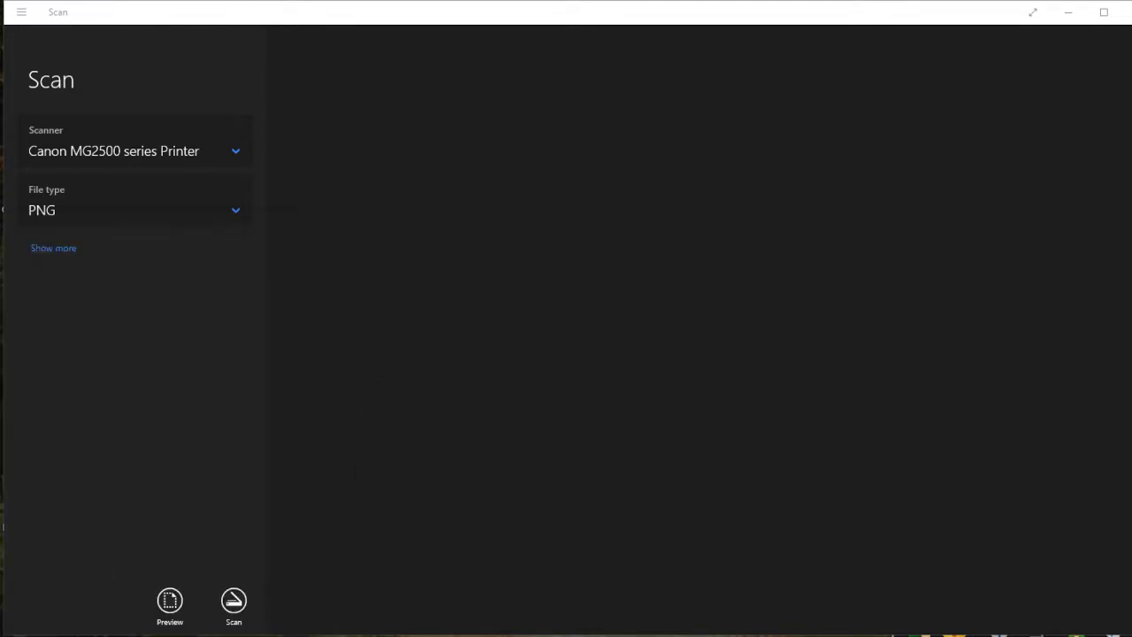
{"action": "key", "text": "super+s"}
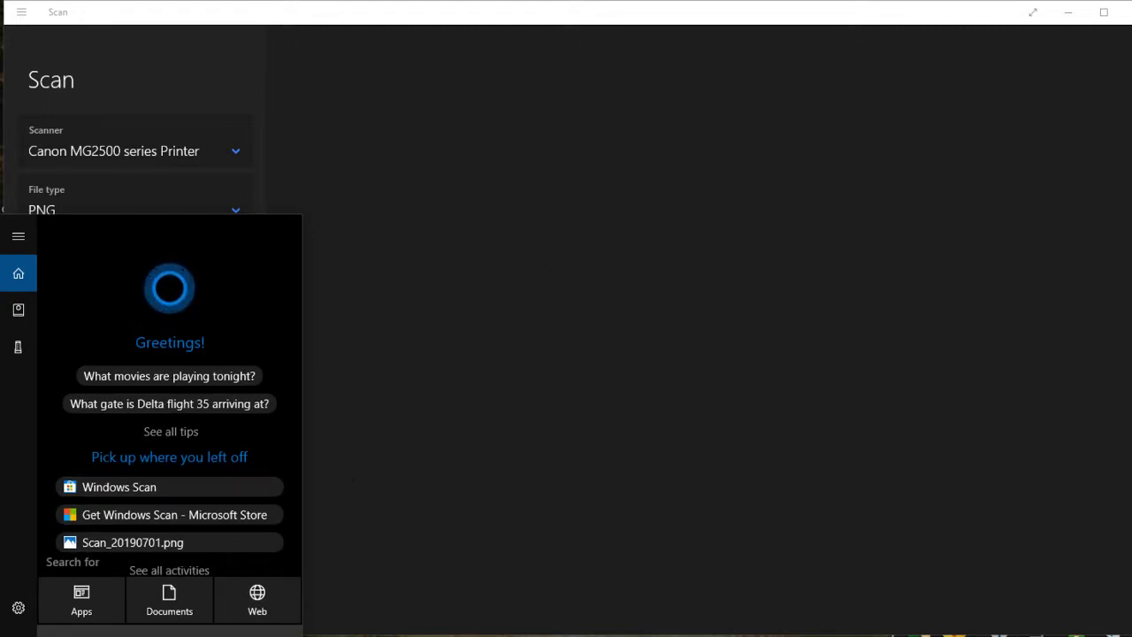
{"action": "key", "text": "Escape"}
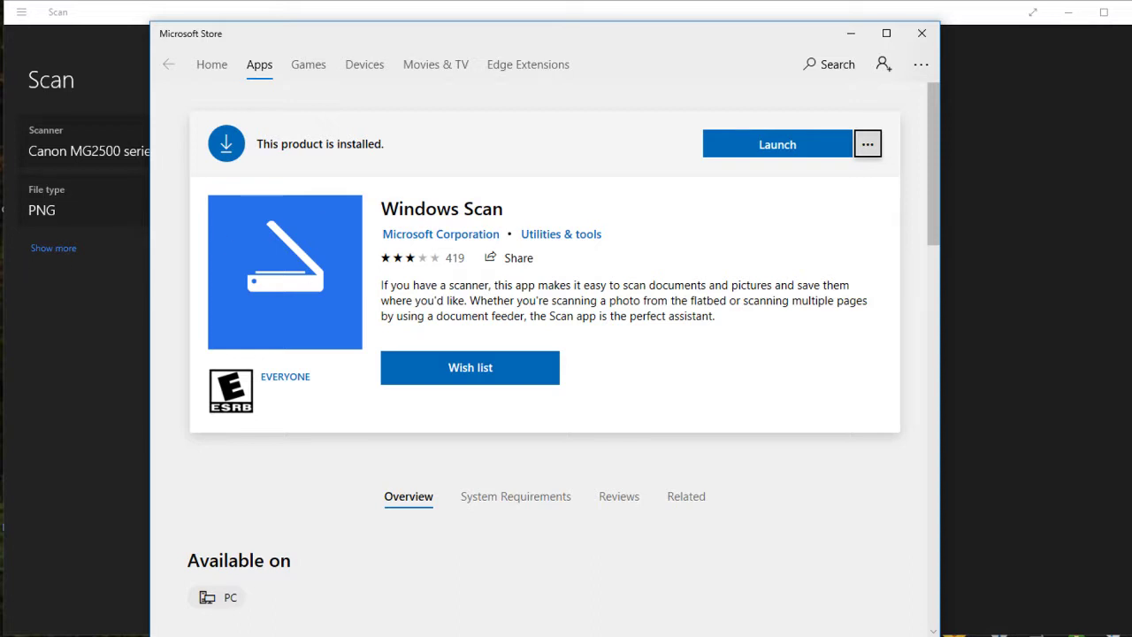
{"action": "key", "text": "super+s"}
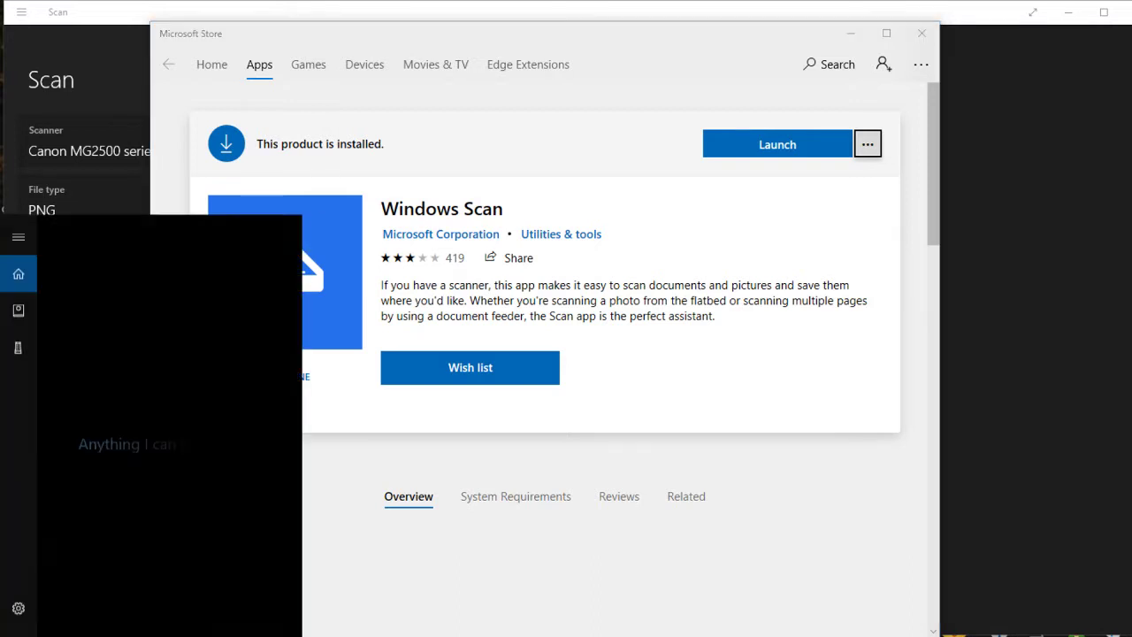
{"action": "type", "text": "window"}
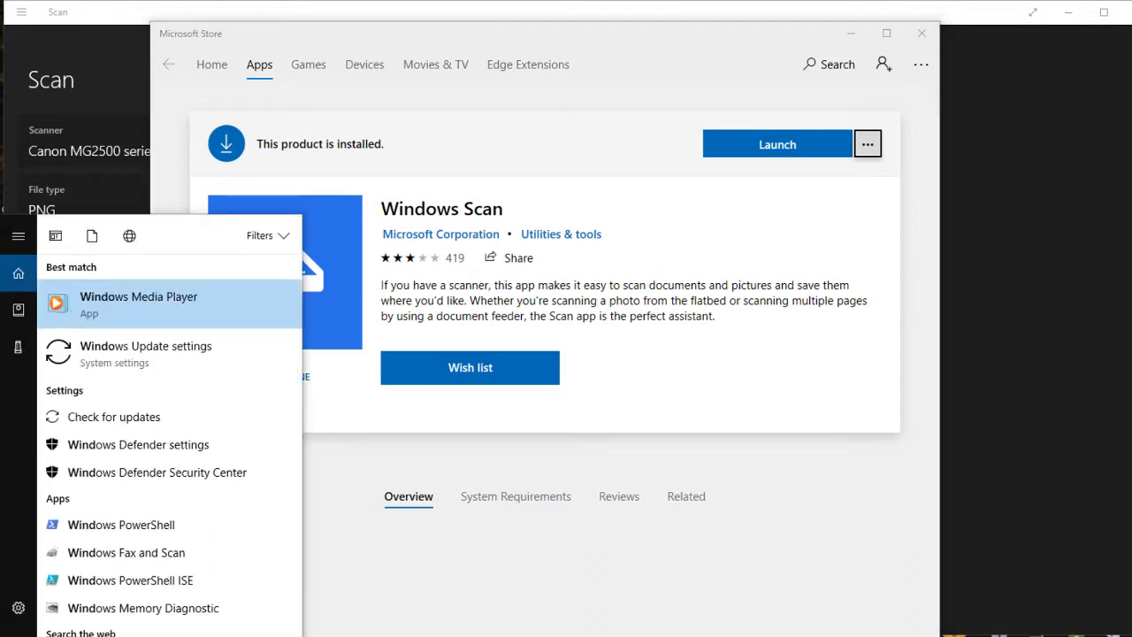
{"action": "type", "text": "e"}
{"action": "key", "text": "BackSpace"}
{"action": "type", "text": "s "}
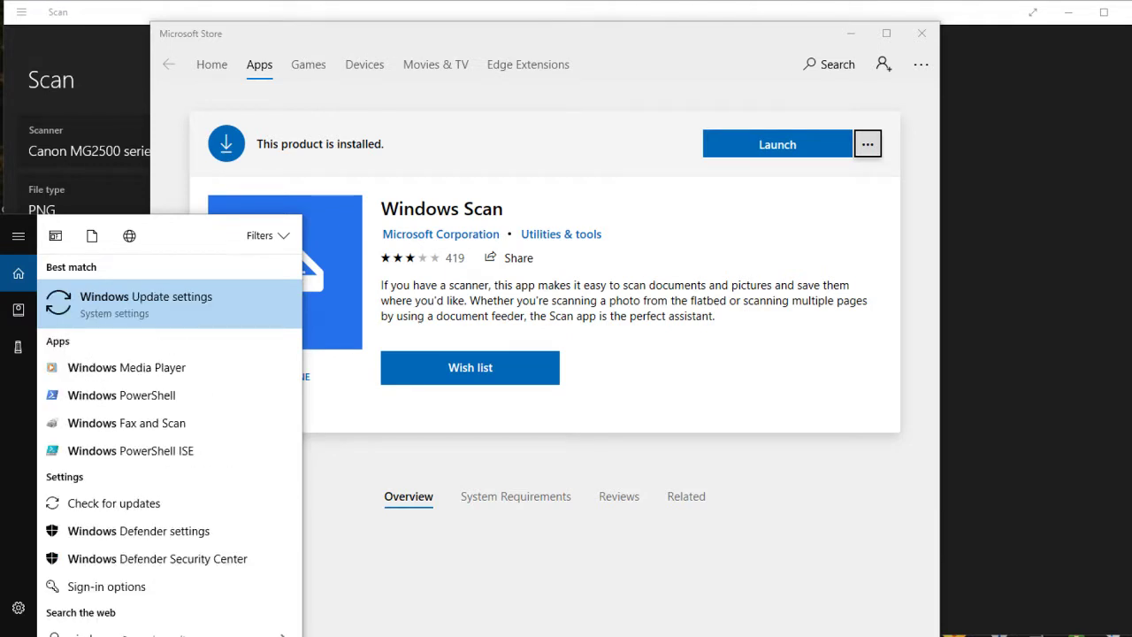
{"action": "type", "text": "scan"}
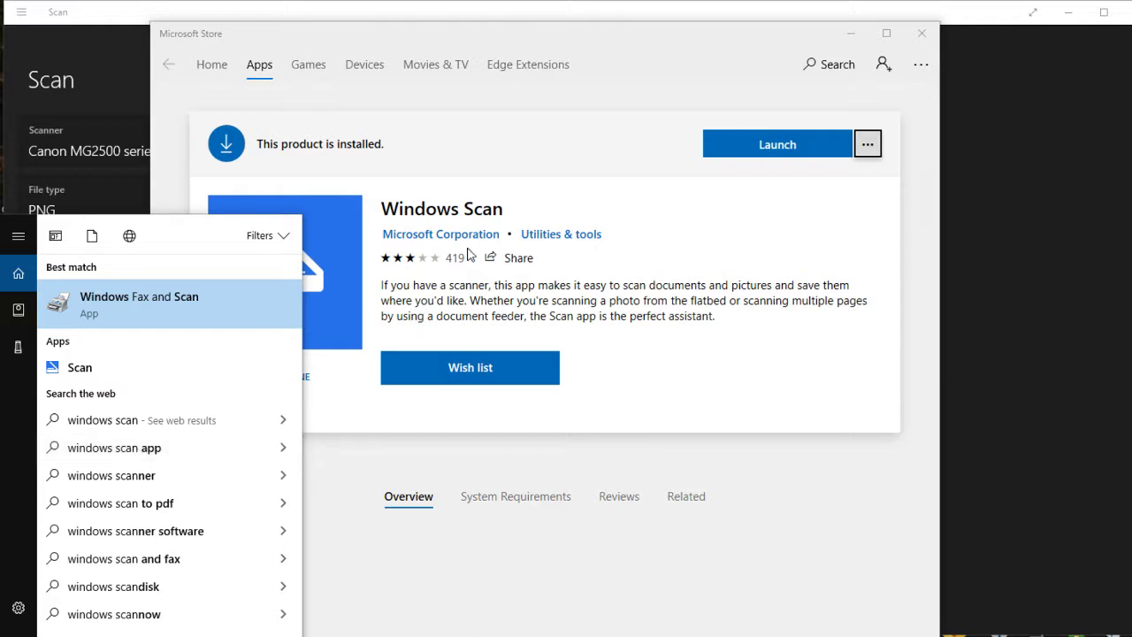
{"action": "left_click", "coordinate": [156, 478]}
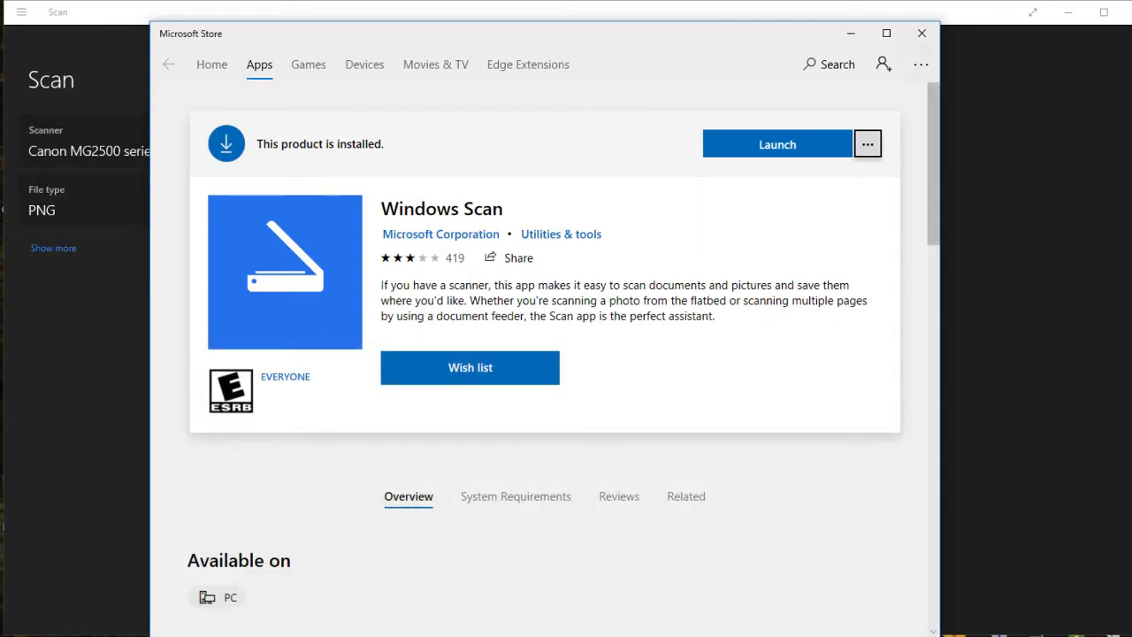
{"action": "key", "text": "super"}
{"action": "left_click", "coordinate": [689, 229]}
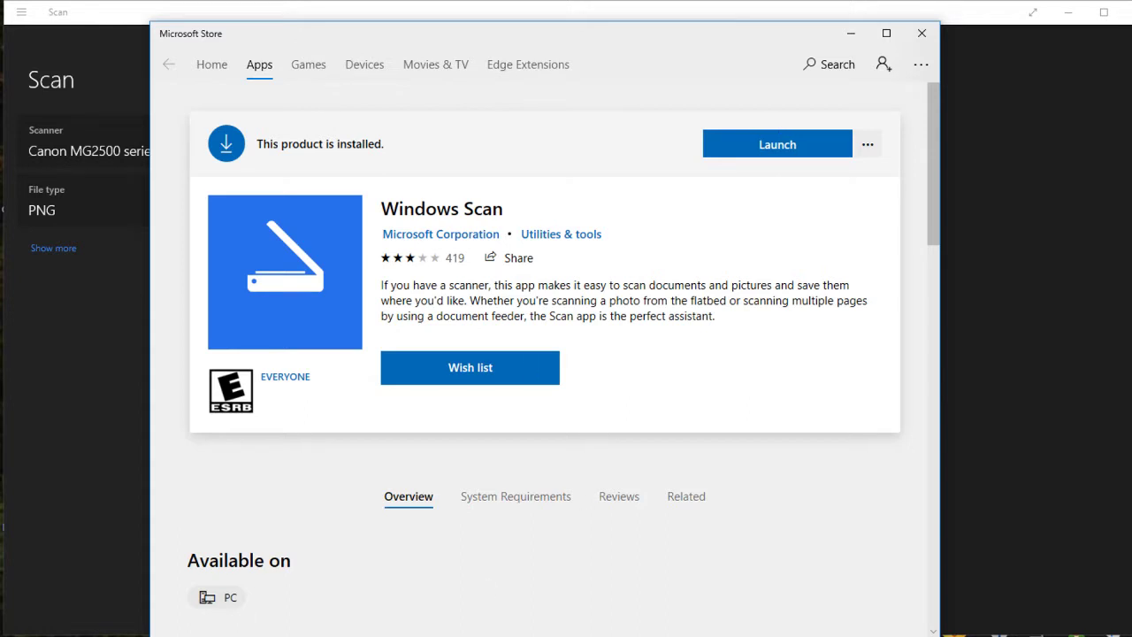
Launch the Scan app from Windows search results for 'windows s'.
{"action": "key", "text": "super+s"}
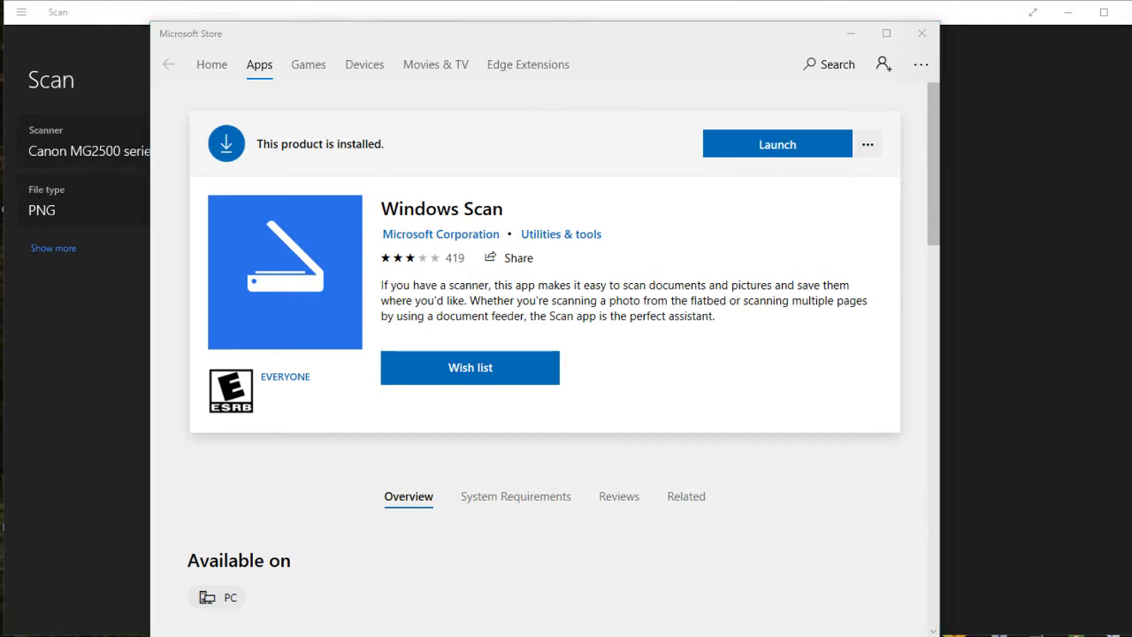
{"action": "type", "text": "wi"}
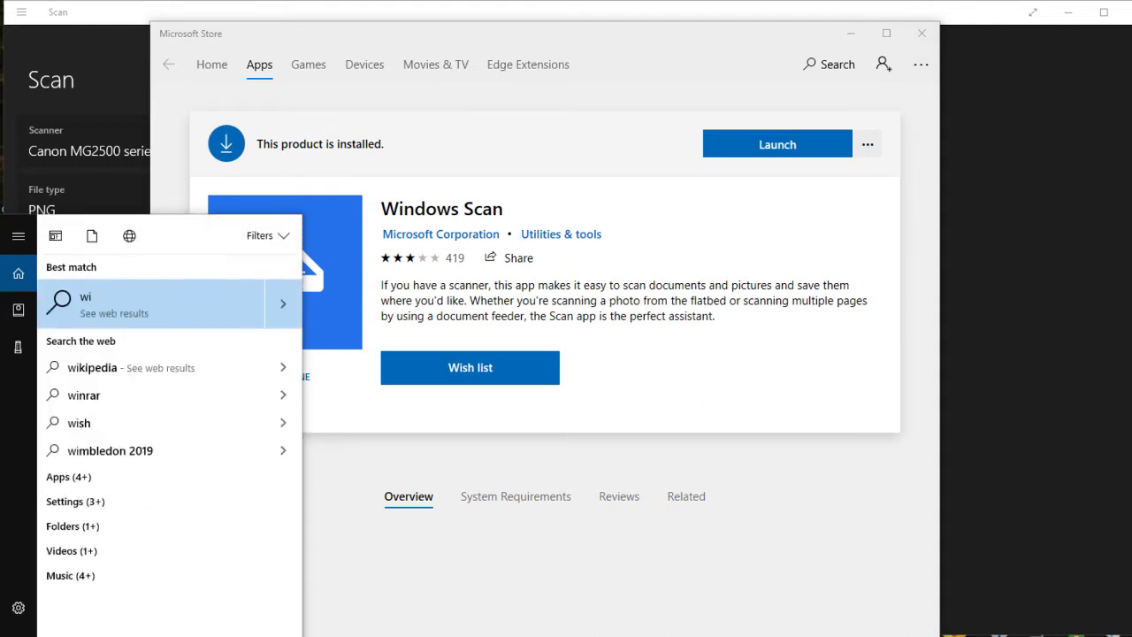
{"action": "type", "text": "ndow"}
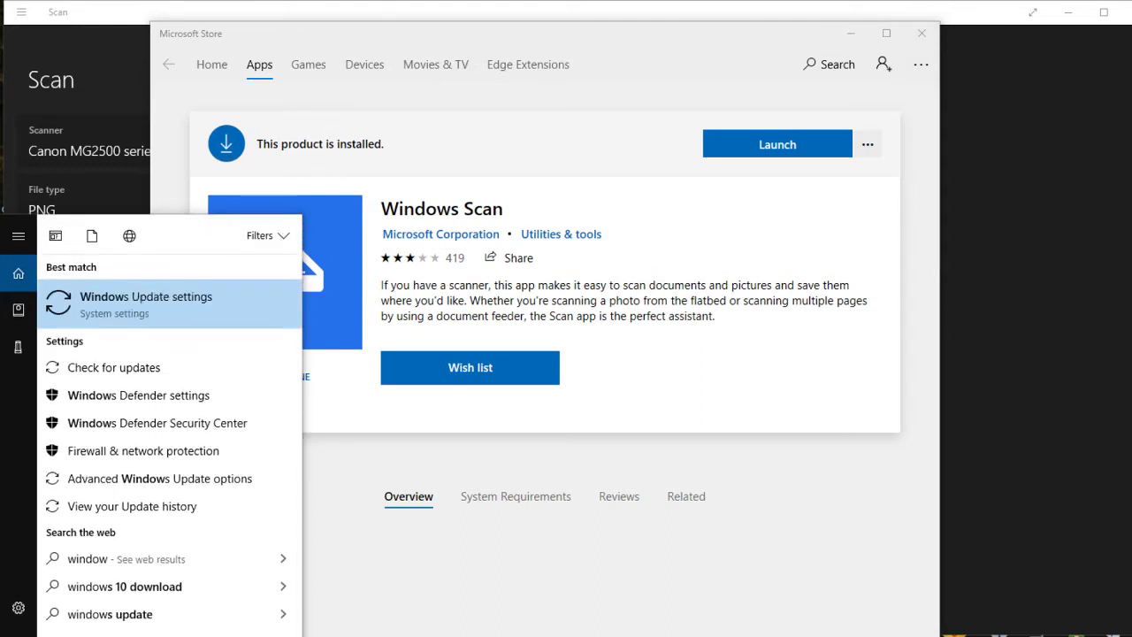
{"action": "type", "text": "s"}
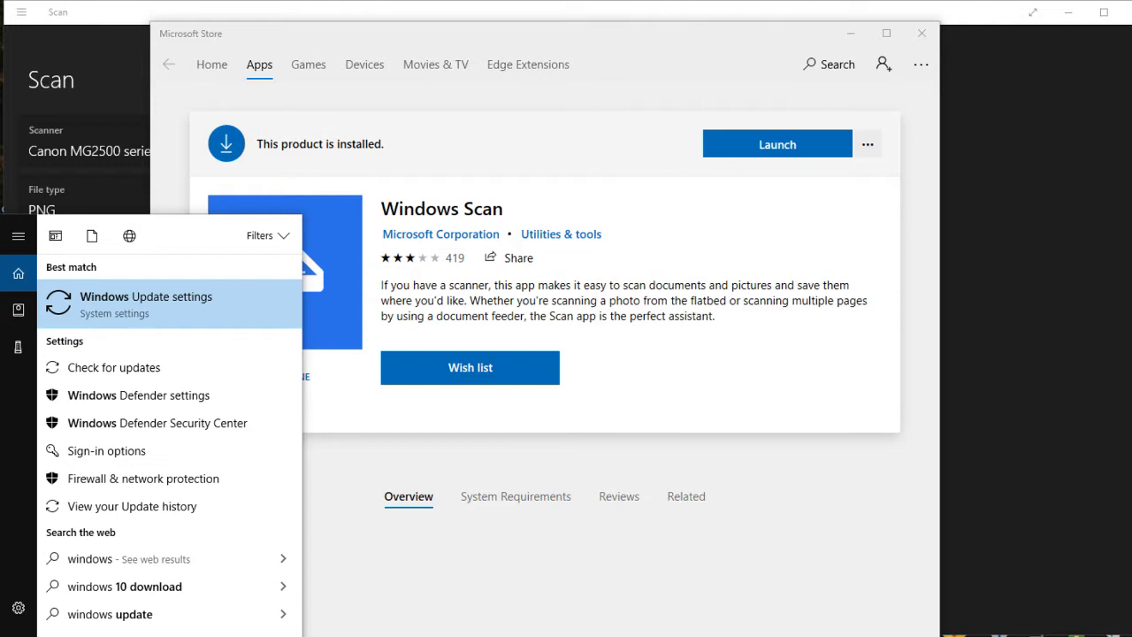
{"action": "type", "text": " s"}
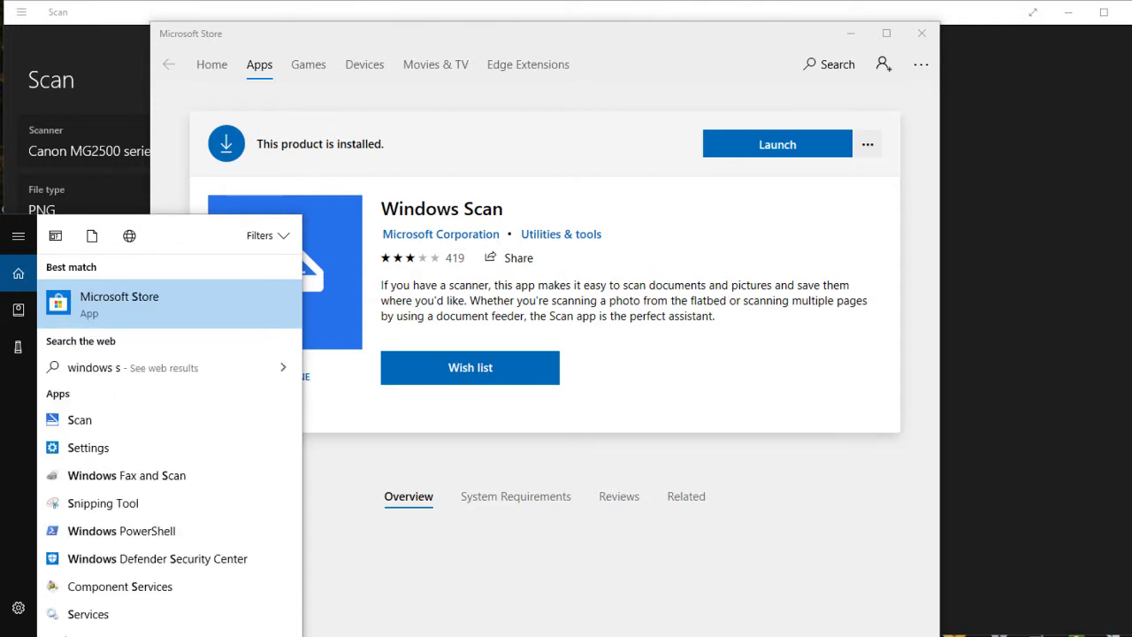
{"action": "left_click", "coordinate": [78, 422]}
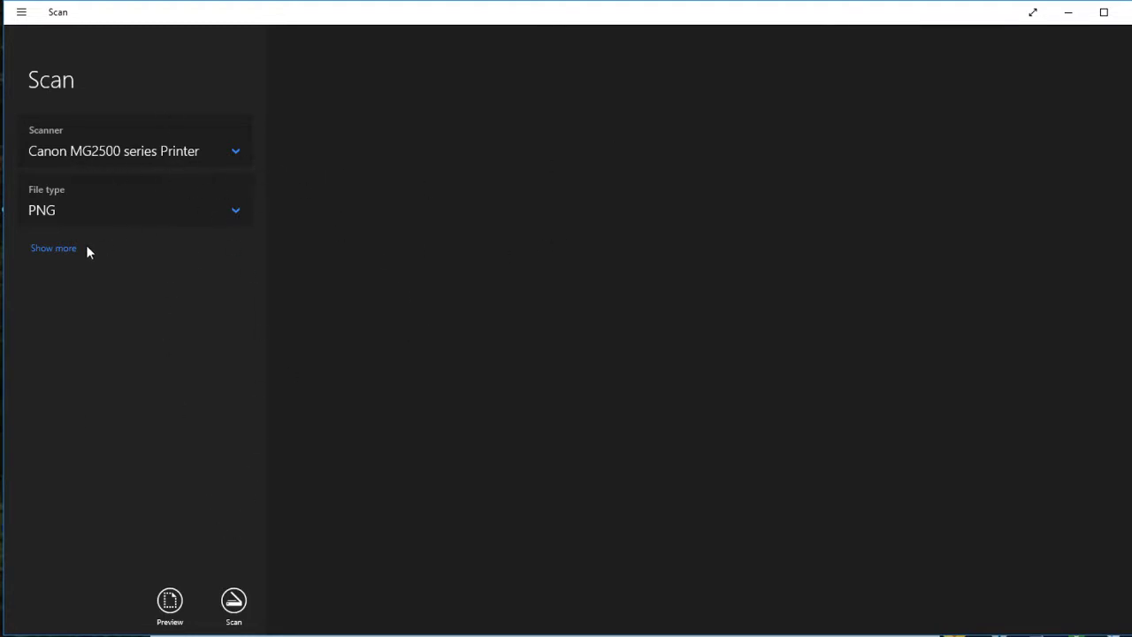
Expand Windows Scan's extra options to show Color mode, 300 DPI resolution and the Scanned Documents folder.
{"action": "left_click", "coordinate": [55, 250]}
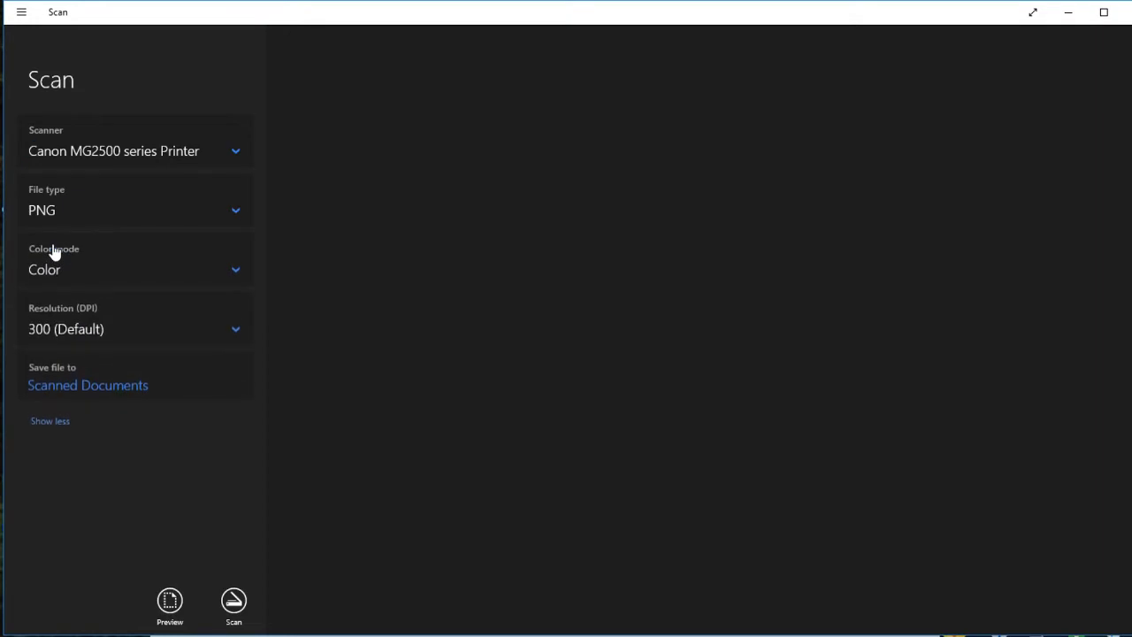
{"action": "left_click", "coordinate": [51, 423]}
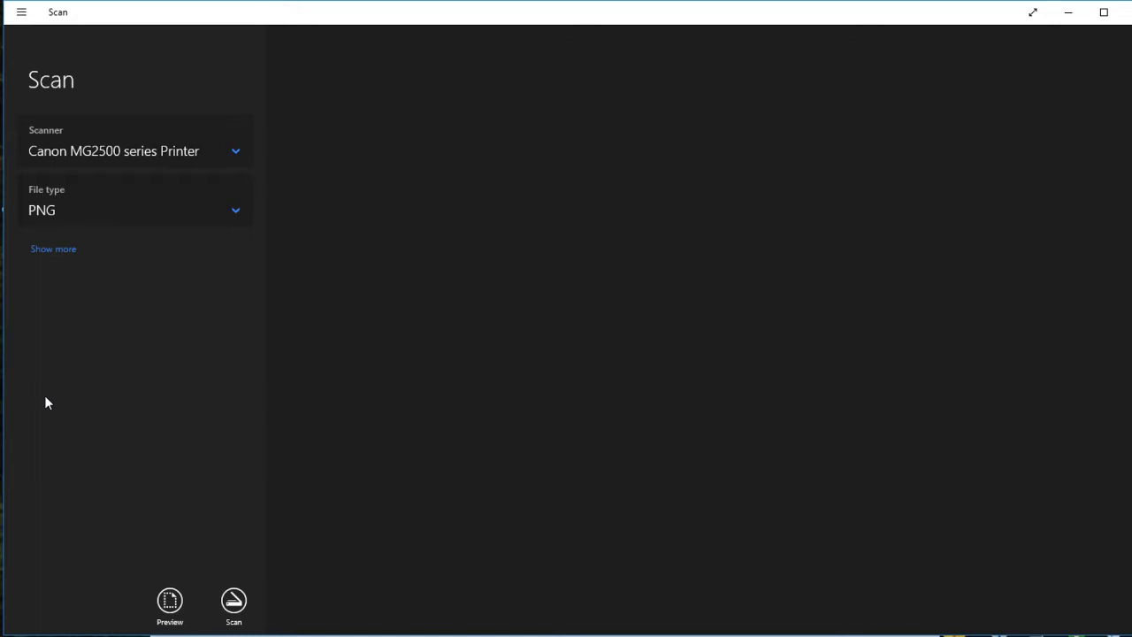
{"action": "left_click", "coordinate": [63, 250]}
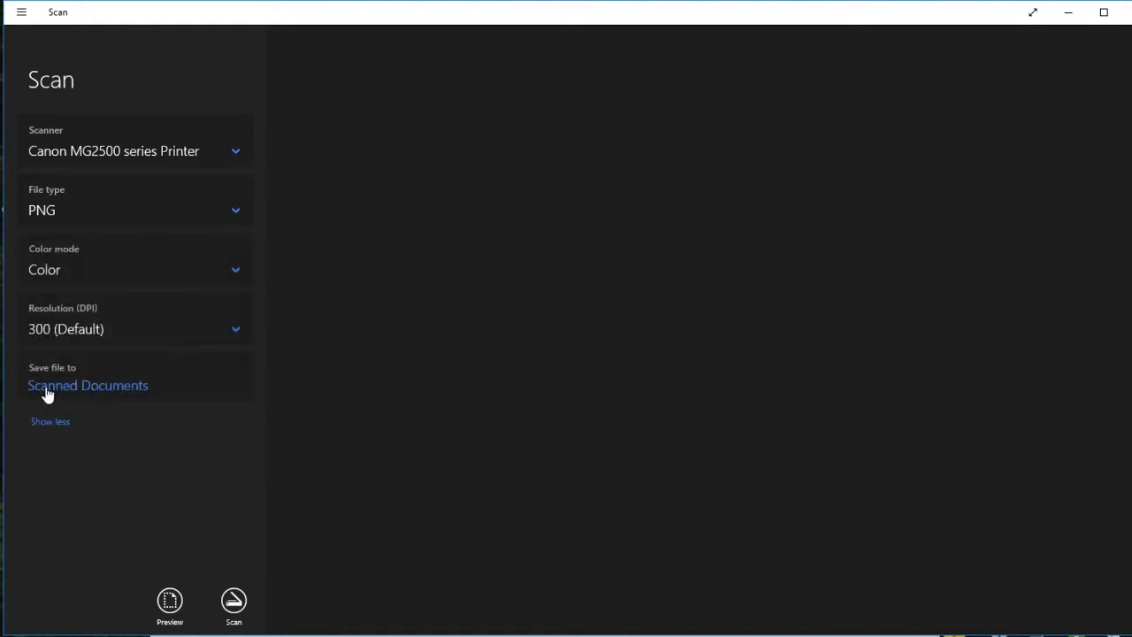